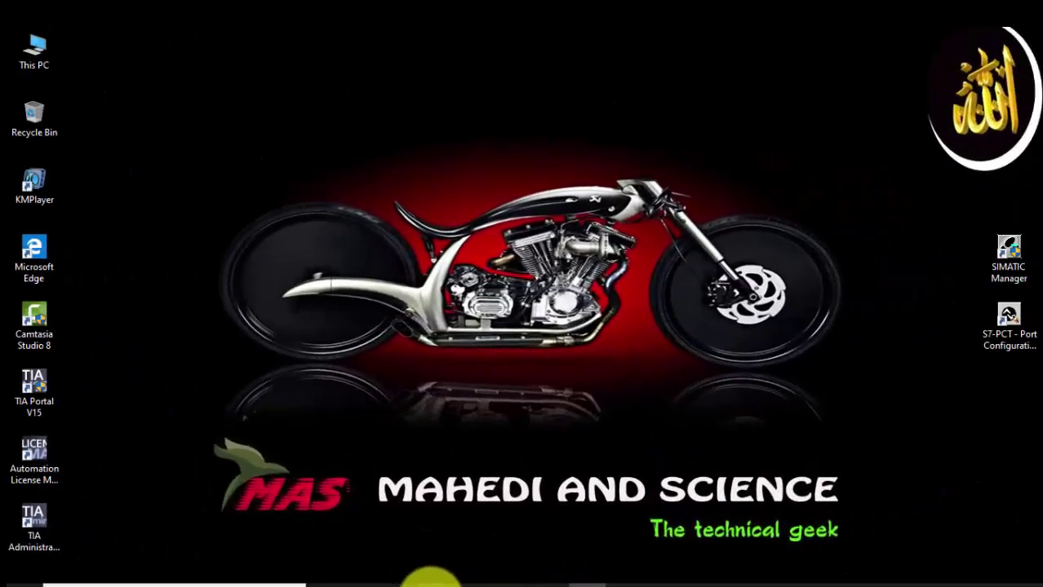
- Open the STARTER 5.1.1 SP1 folder inside the MAS folder on the SOFTWARE (D:) drive
key("super+e")
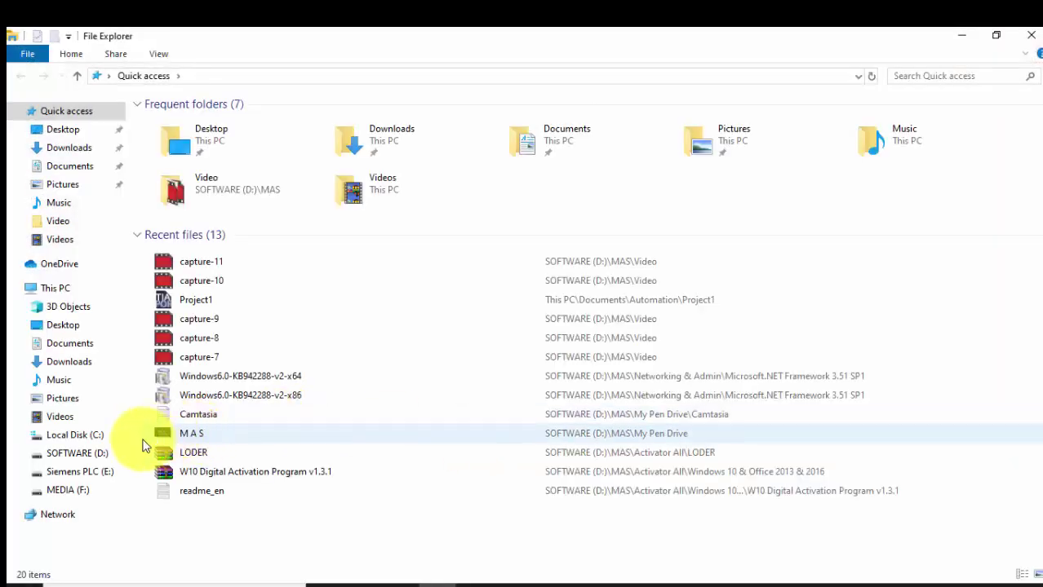
left_click(75, 453)
left_click(202, 136)
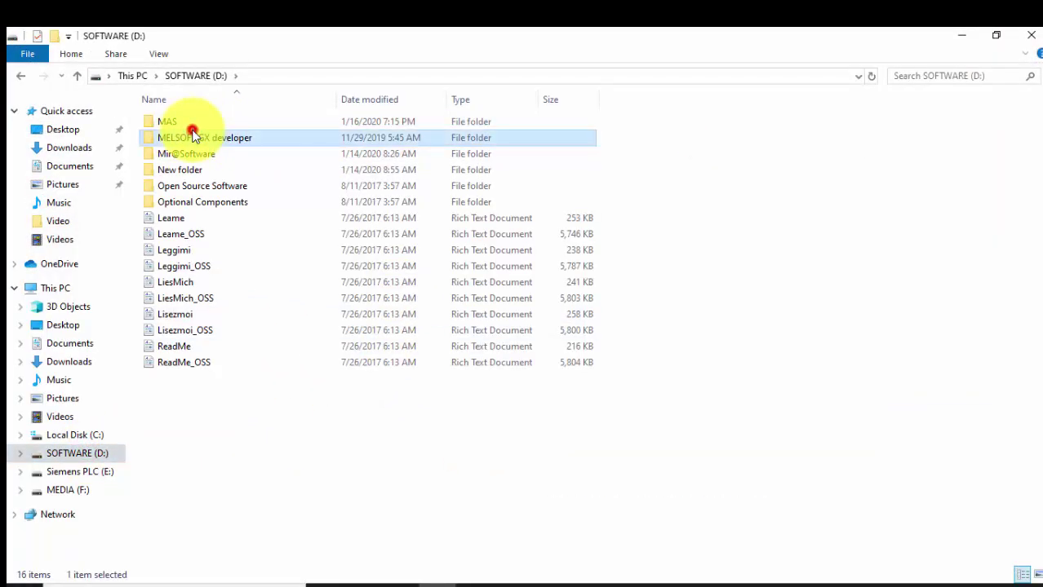
double_click(186, 122)
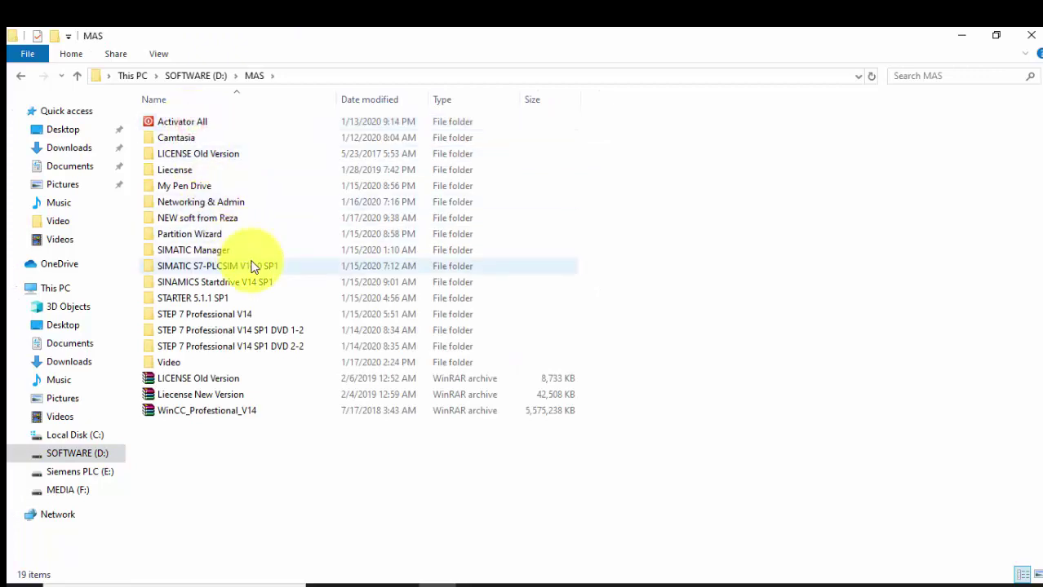
left_click(245, 298)
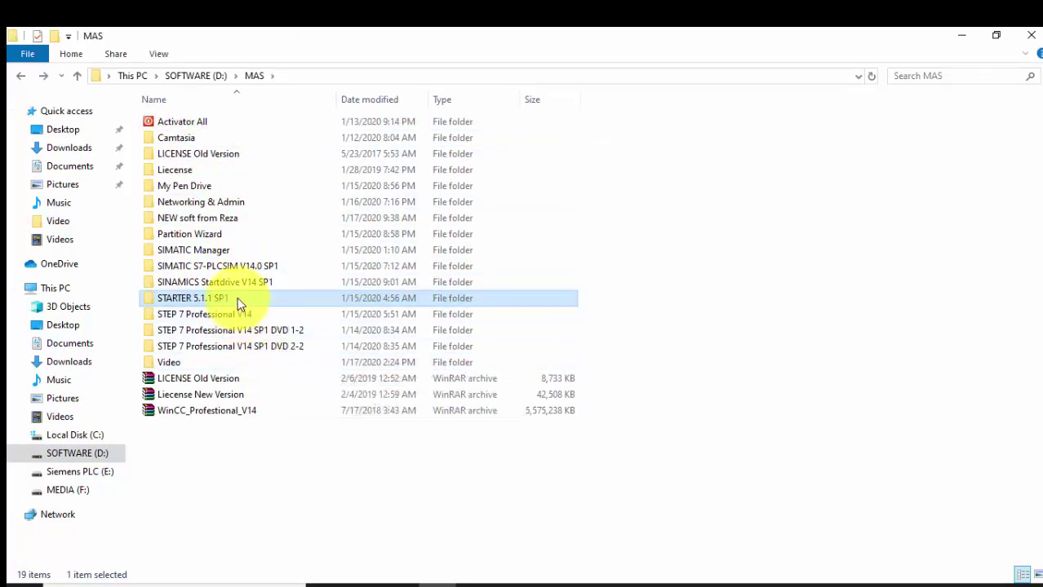
mouse_move(237, 299)
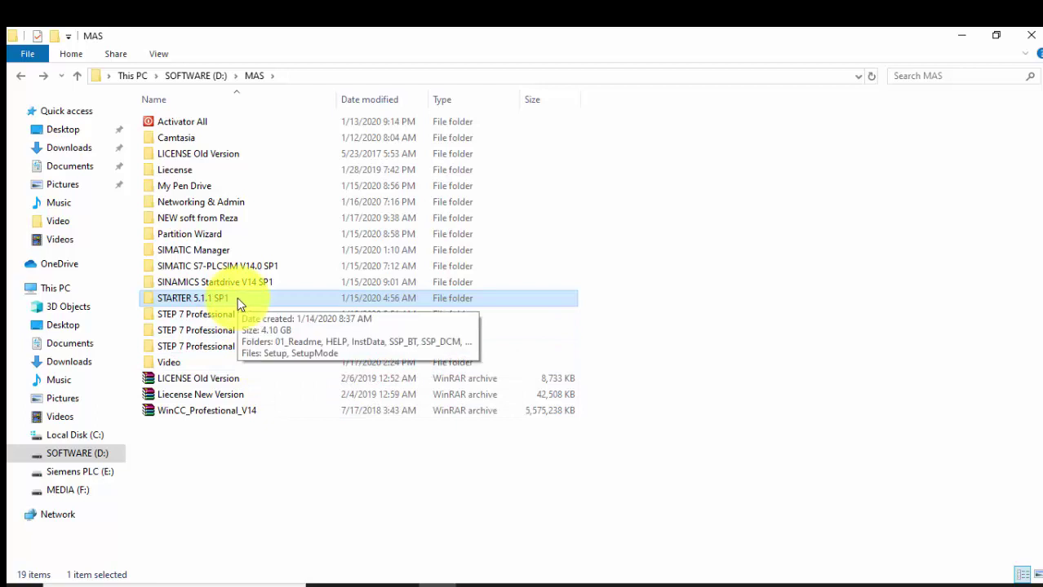
double_click(237, 297)
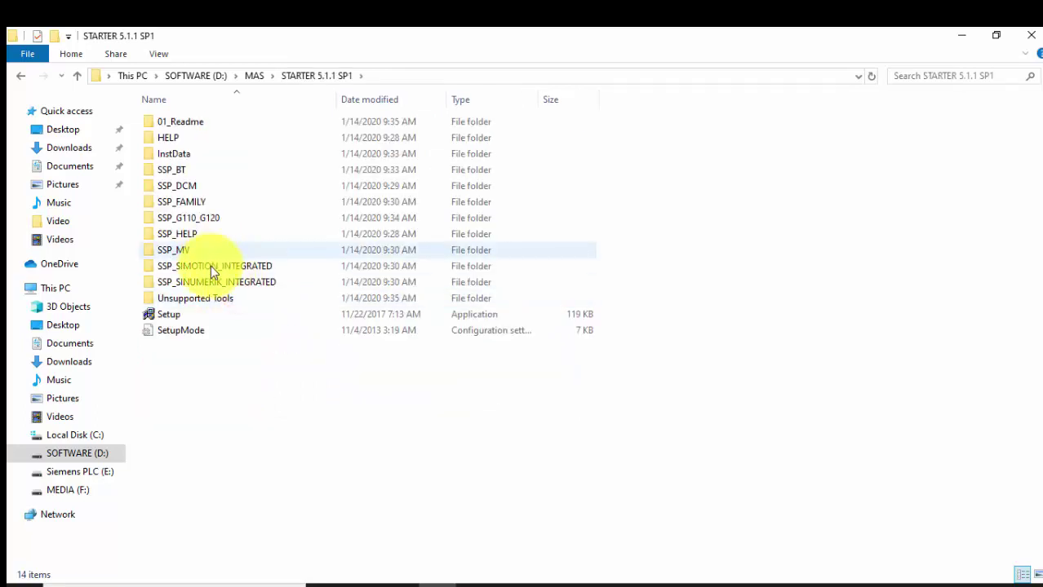
- Run the STARTER Setup application as administrator and minimize the file explorer window
left_click(179, 302)
left_click(179, 314)
right_click(186, 314)
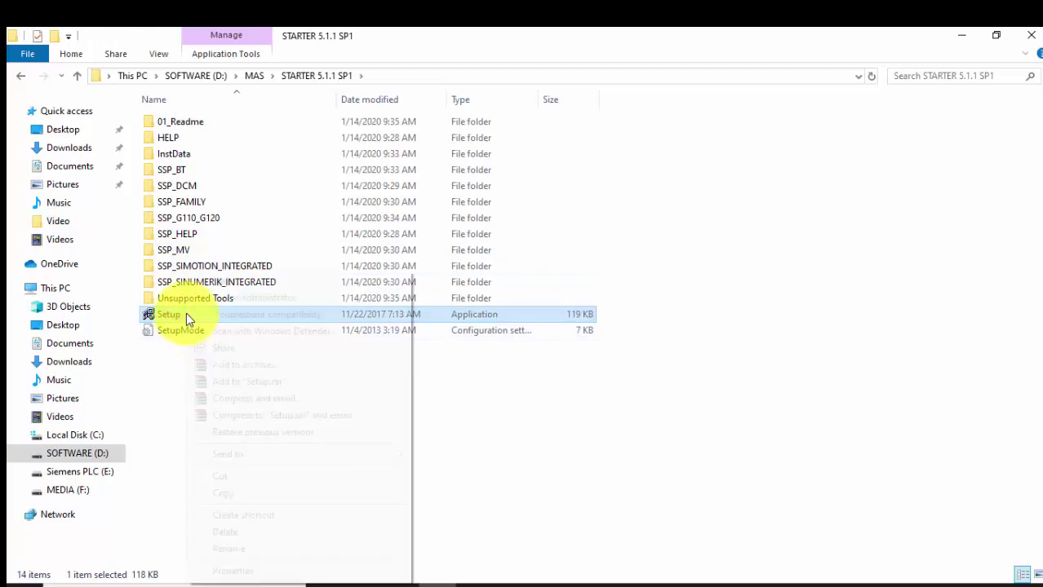
left_click(242, 297)
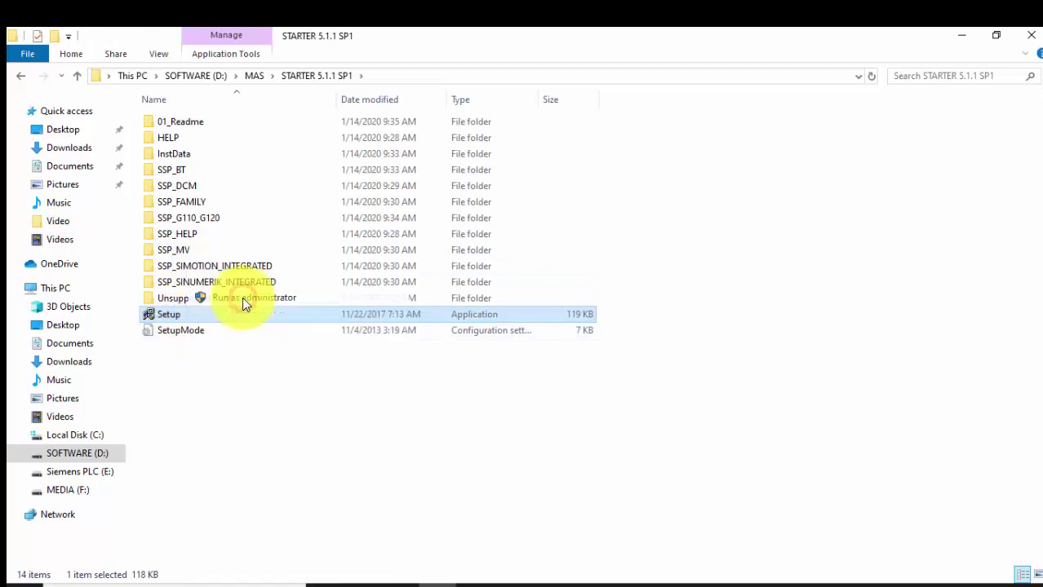
left_click(967, 35)
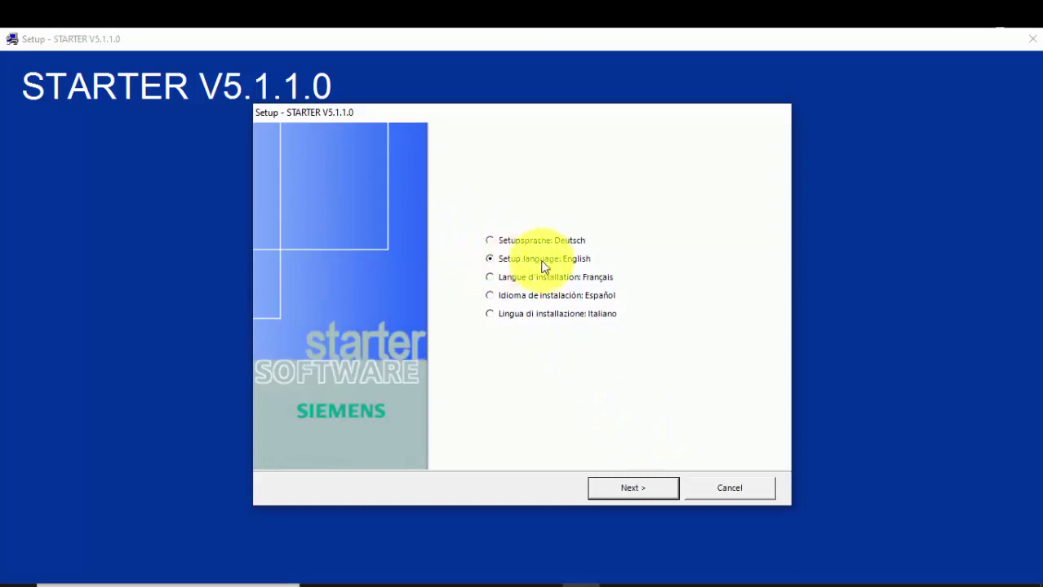
- Continue the installation with English as the setup language and accept the license agreement conditions
left_click(633, 491)
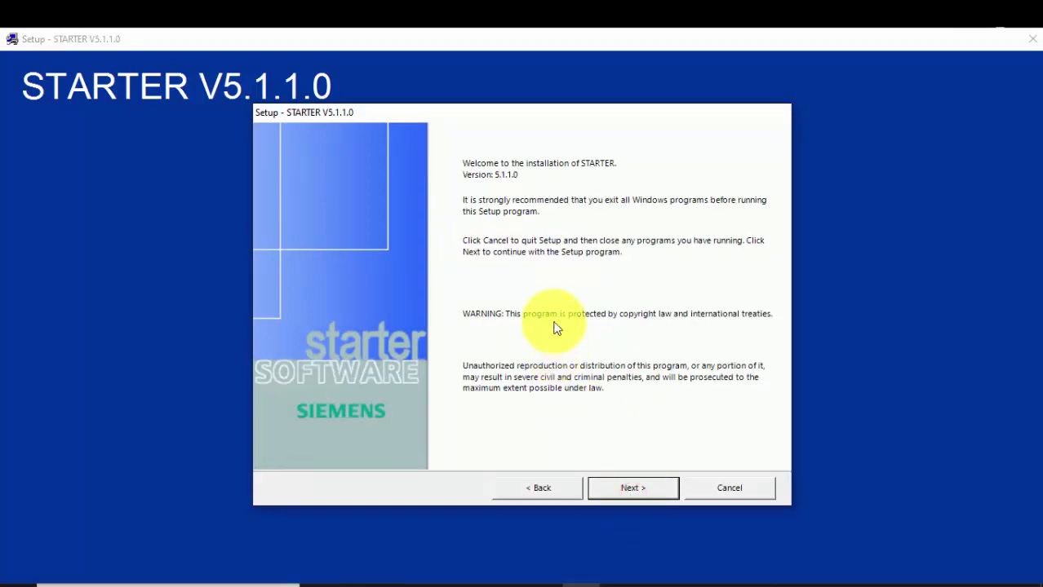
left_click(645, 492)
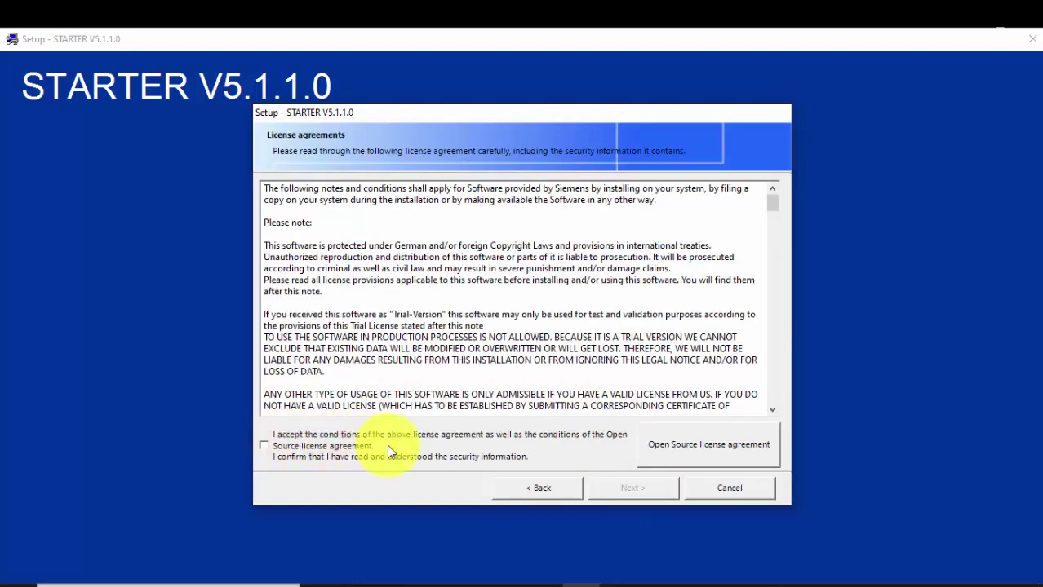
left_click(265, 445)
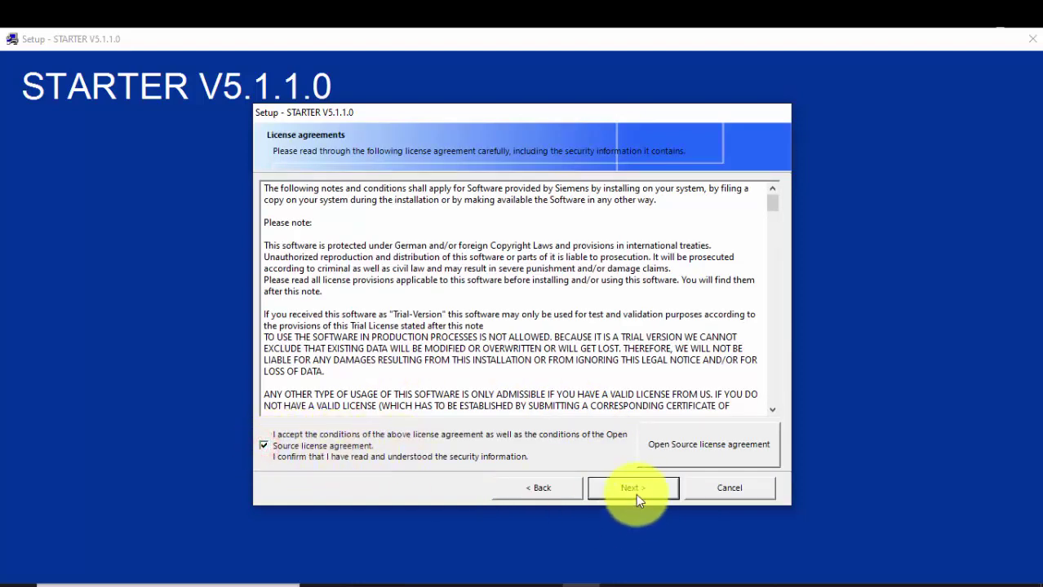
left_click(636, 492)
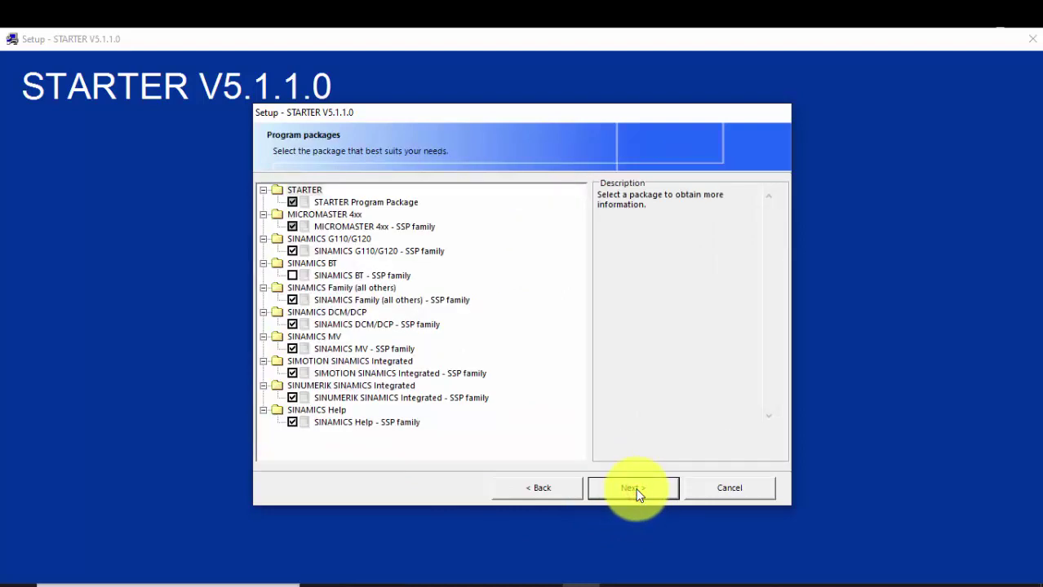
- Add the SINAMICS BT - SSP family package to the selected program packages and proceed past the list of programs to install
left_click(292, 203)
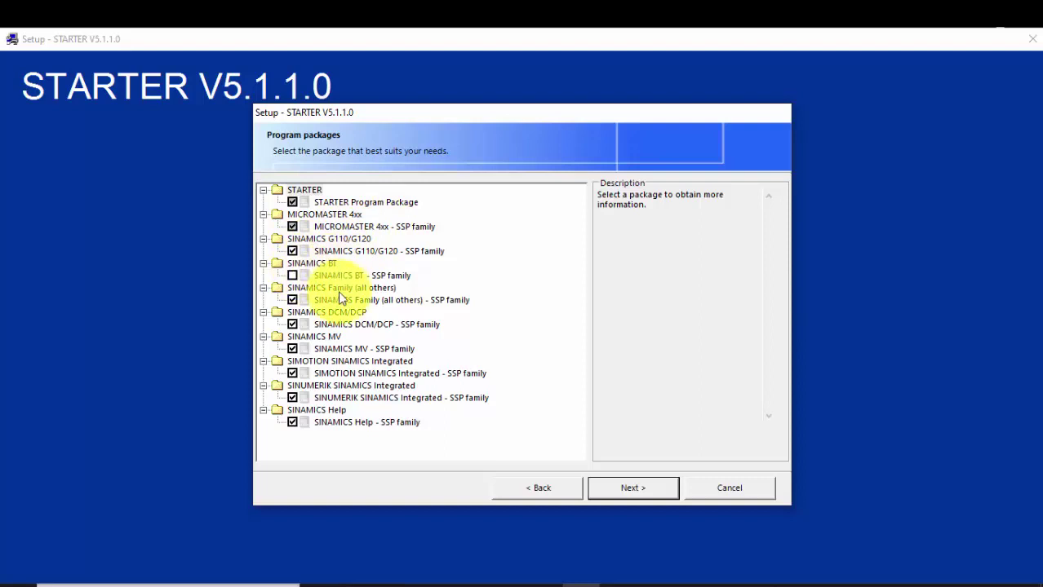
left_click(292, 276)
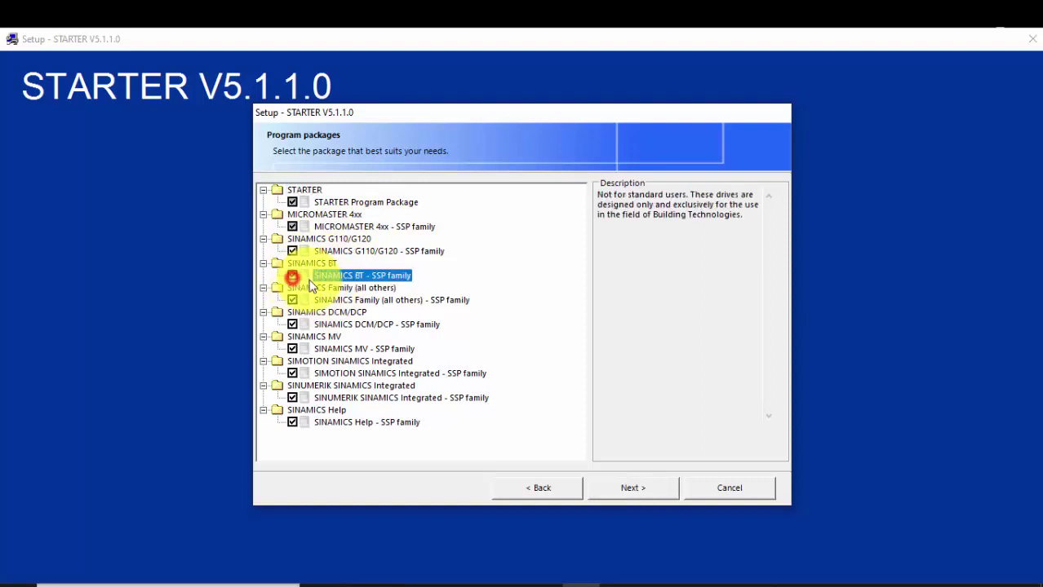
left_click(531, 297)
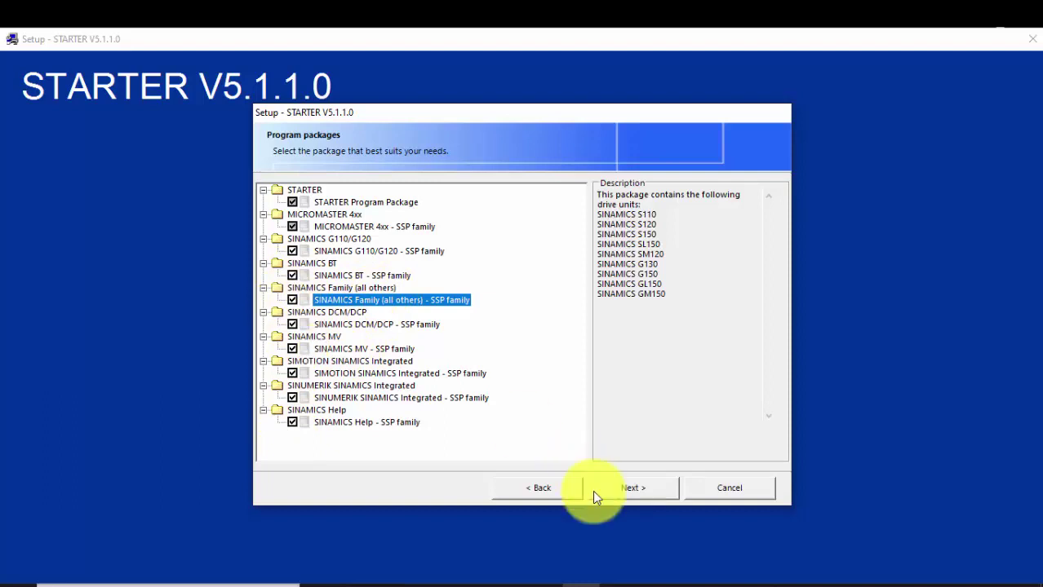
left_click(641, 490)
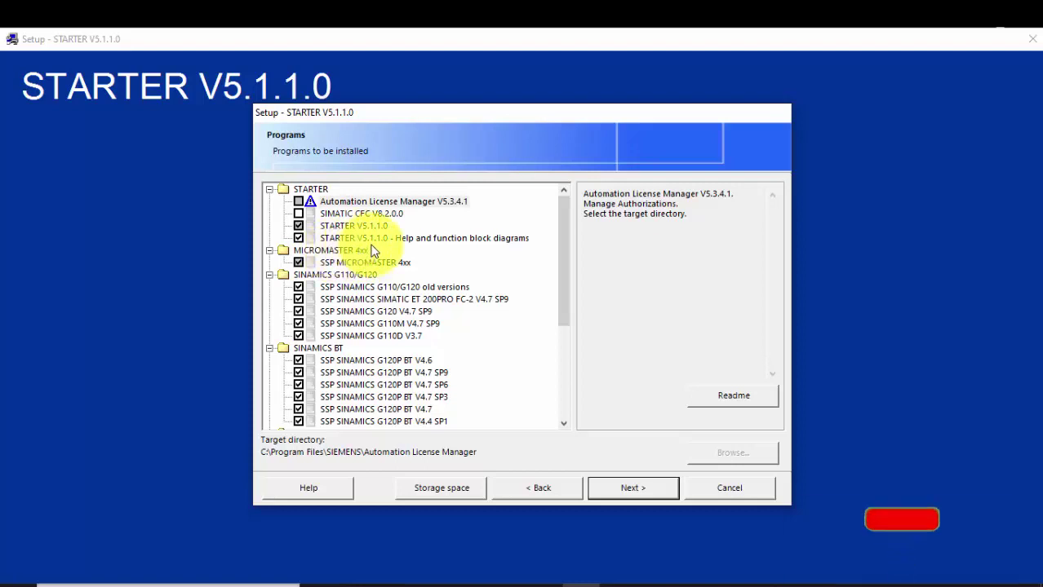
left_click(640, 501)
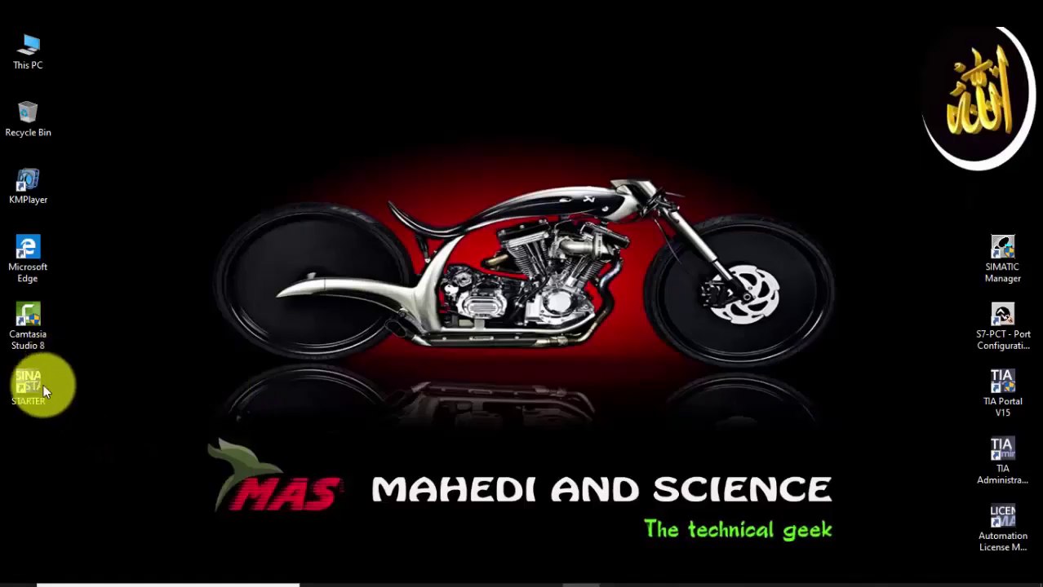
- Launch STARTER as administrator from the desktop and dismiss the Project Wizard and HTML Help windows
left_click(43, 382)
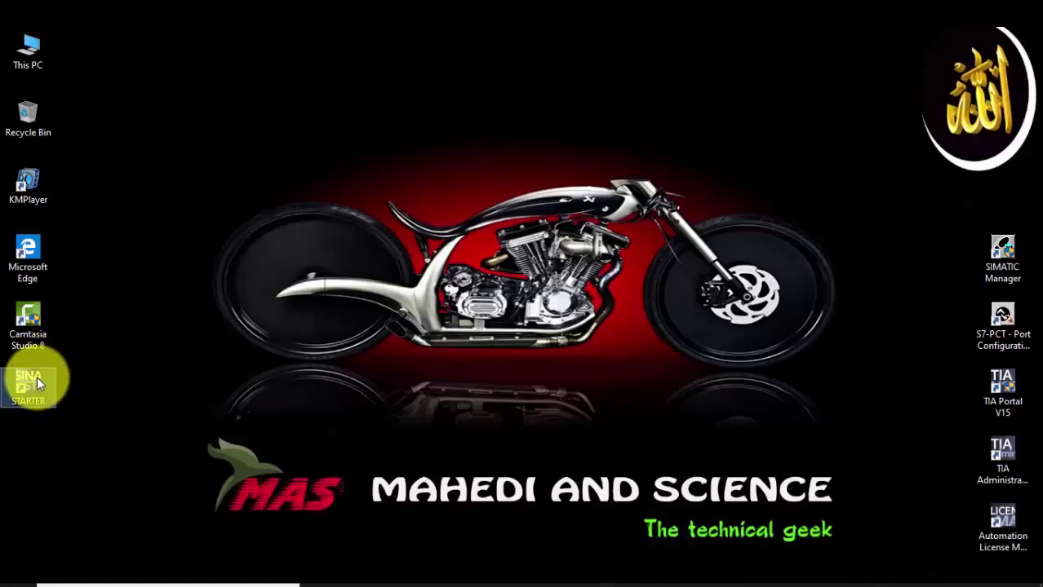
right_click(35, 377)
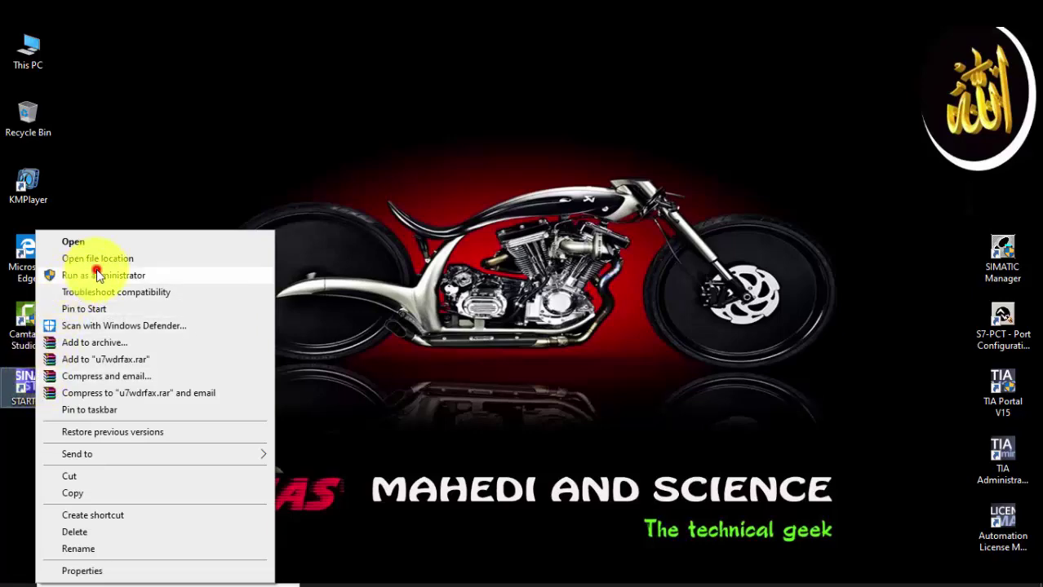
left_click(86, 275)
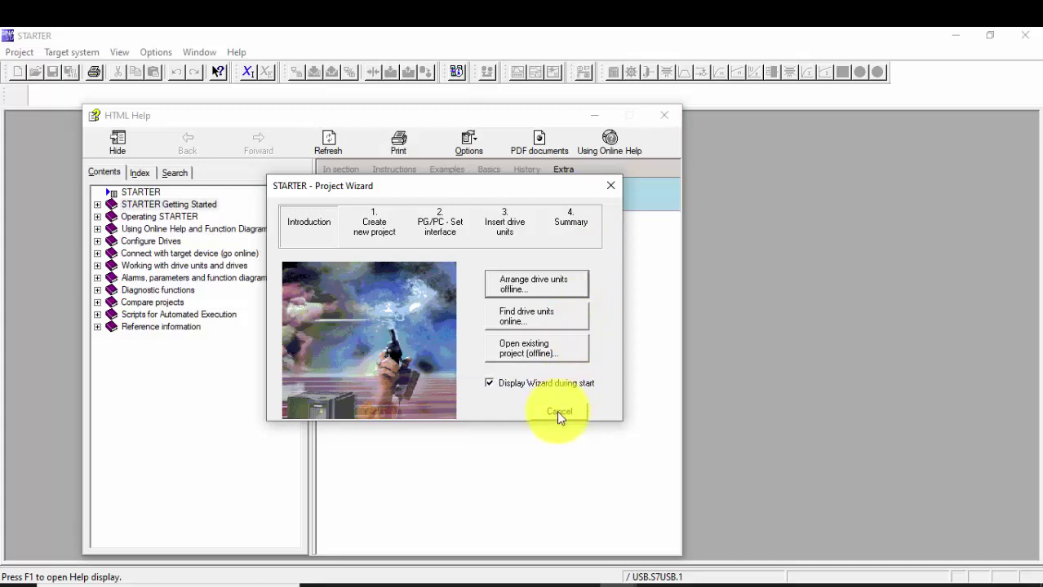
left_click(558, 413)
left_click(663, 114)
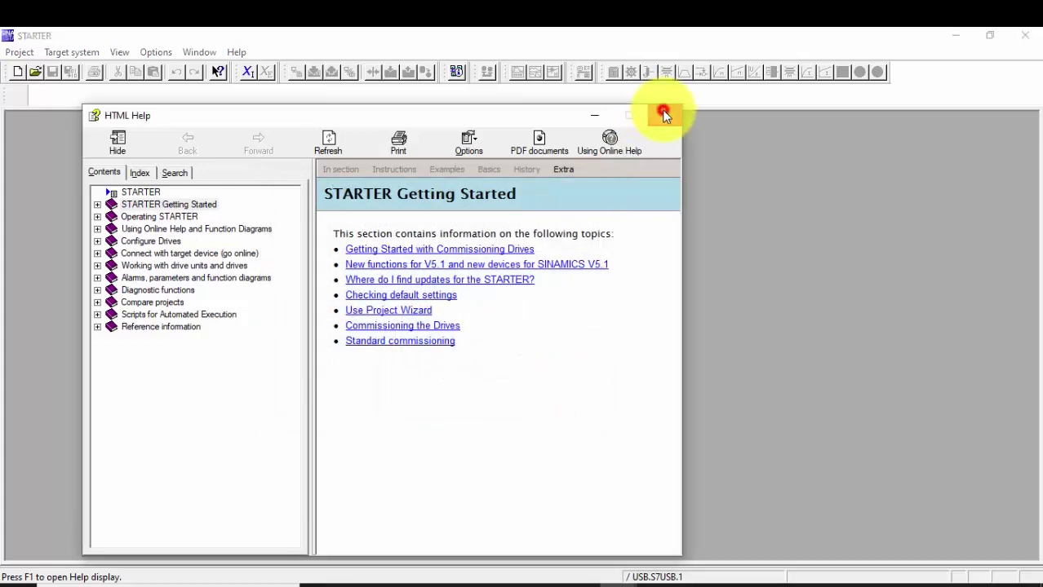
- Create a new project named Test and expand its SINAMICS LIBRARIES and MONITOR folders in the project tree
left_click(14, 52)
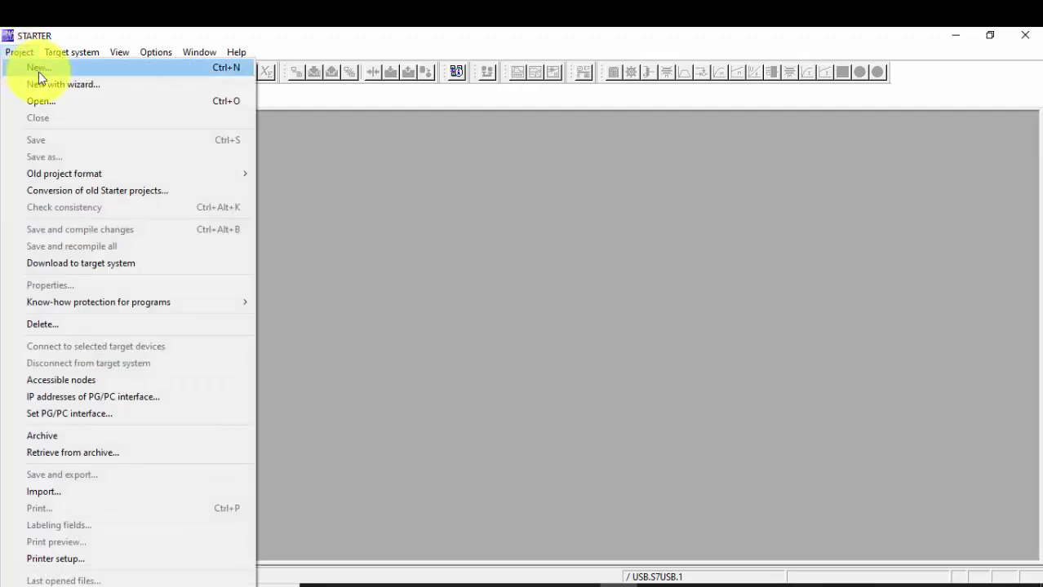
left_click(38, 72)
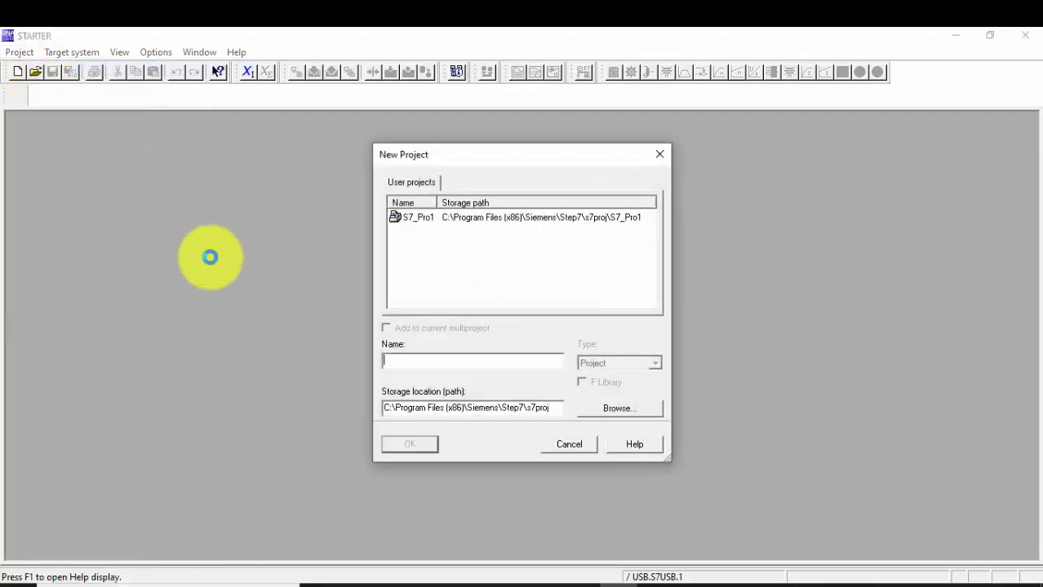
type("Test")
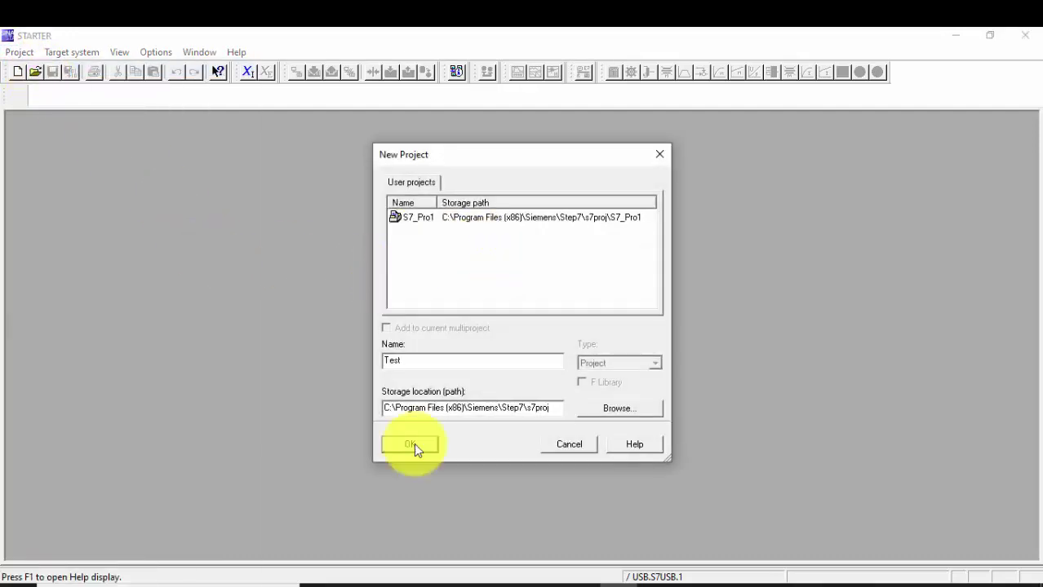
left_click(414, 443)
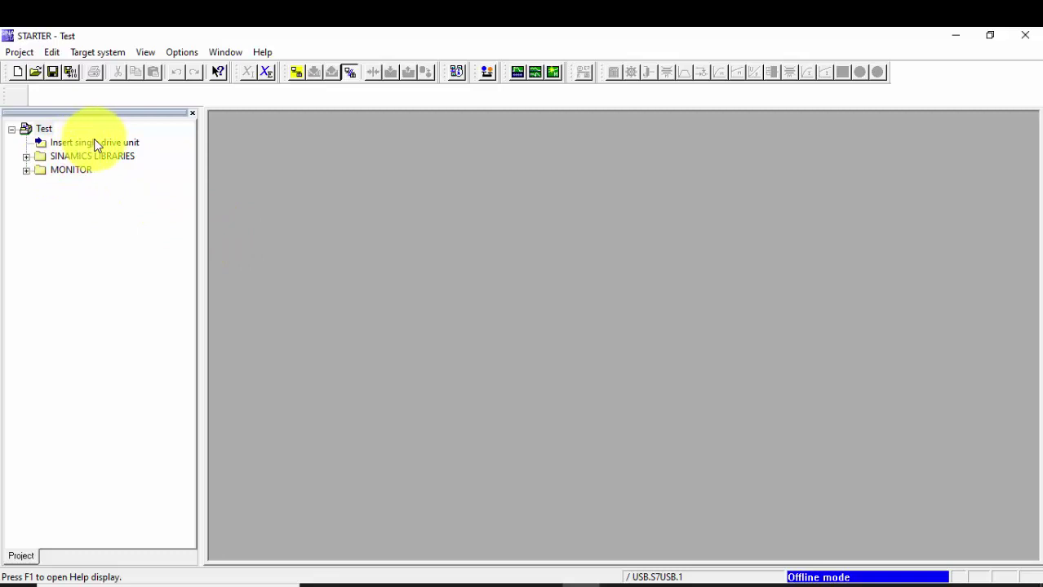
left_click(24, 158)
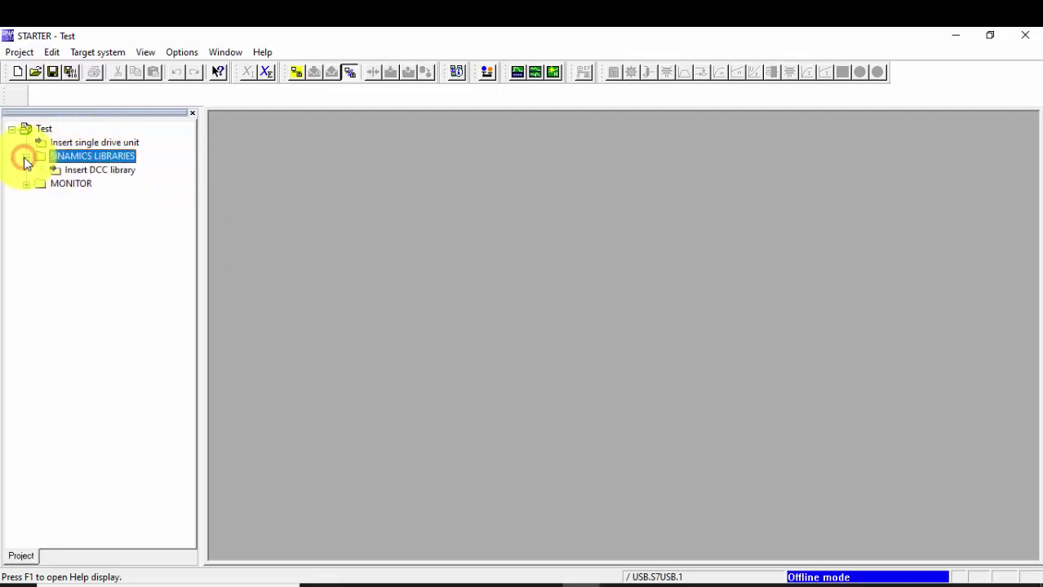
left_click(26, 185)
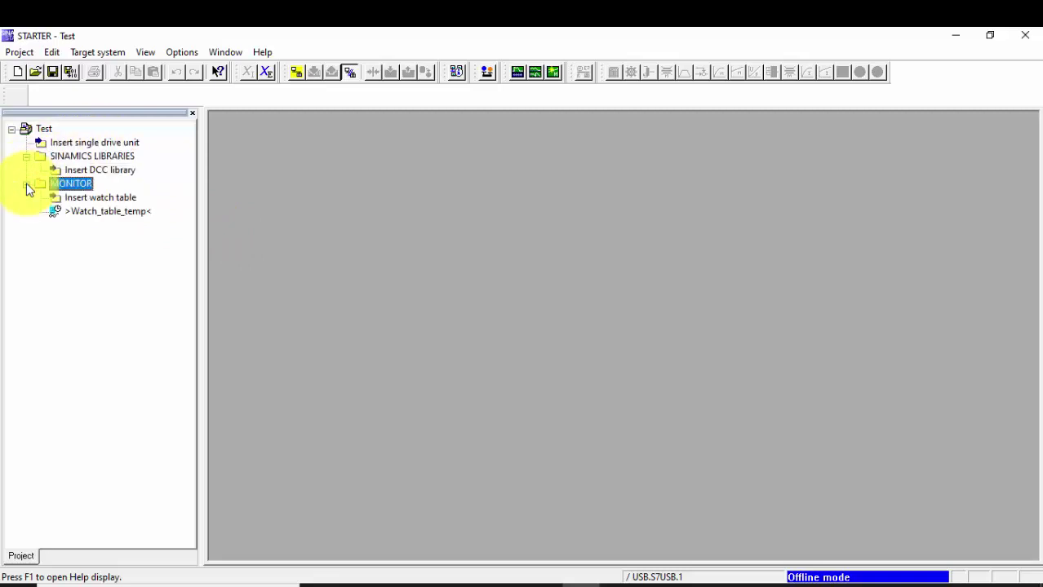
- Insert a single drive unit into the project, choosing device SINAMICS G120 with the CU240E-2 DP characteristic
double_click(107, 142)
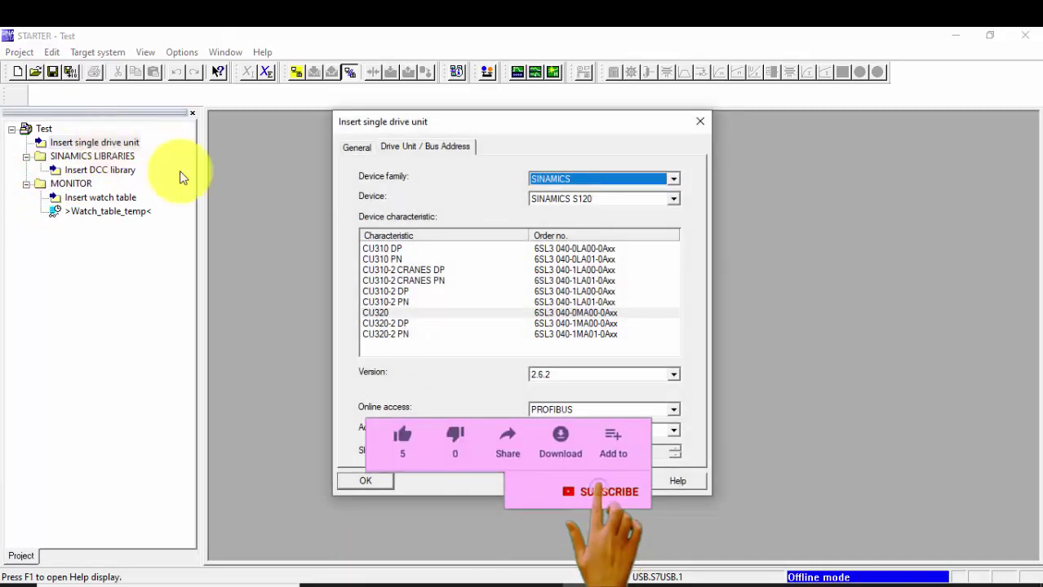
left_click(504, 313)
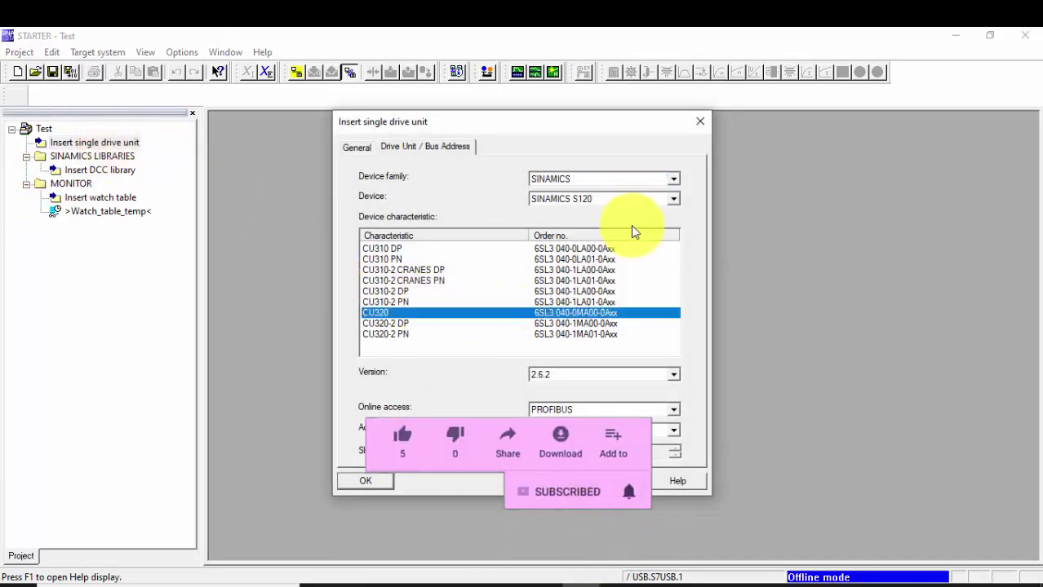
left_click(676, 199)
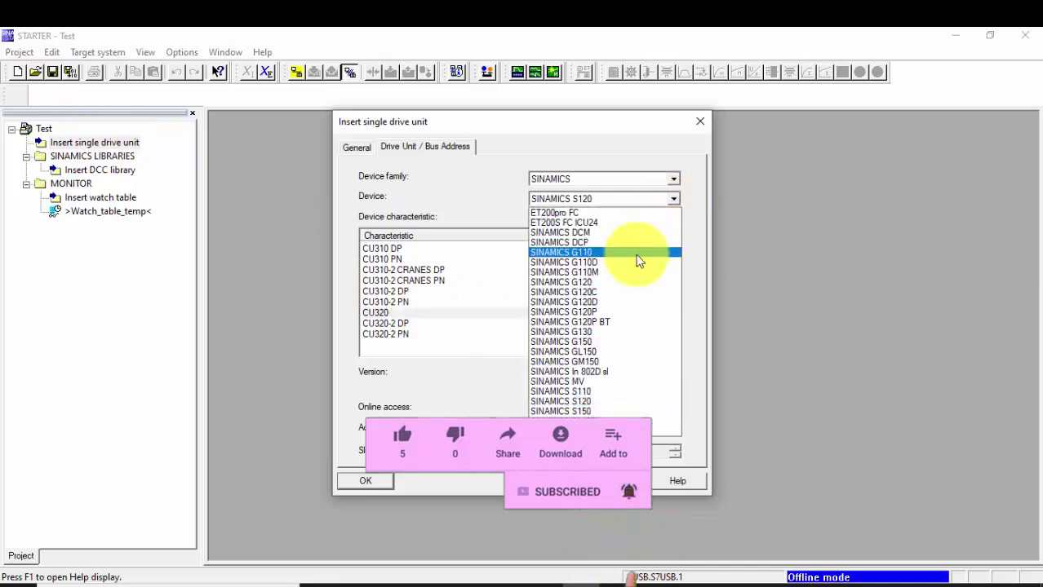
left_click(620, 282)
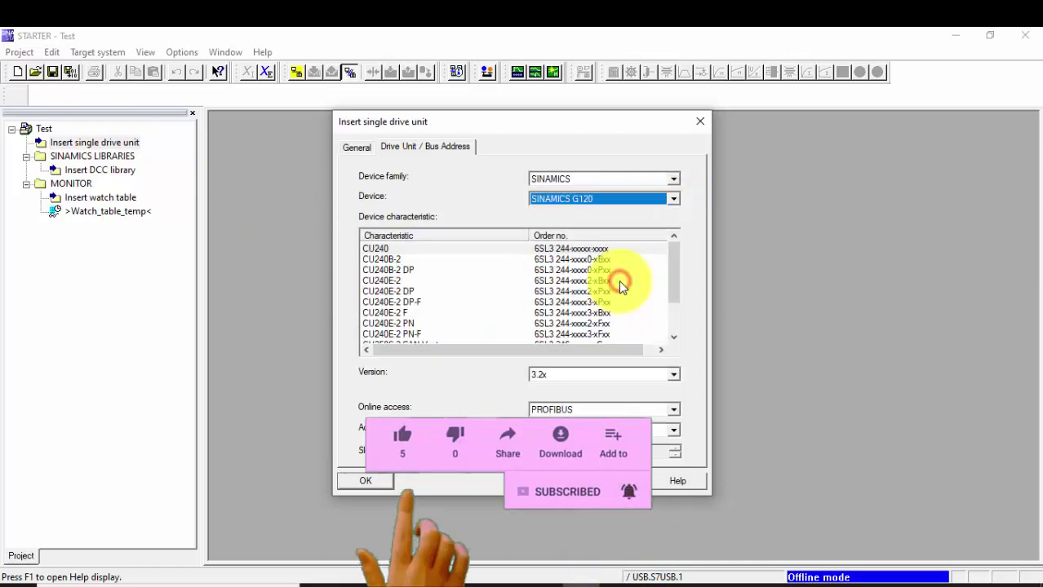
left_click(413, 291)
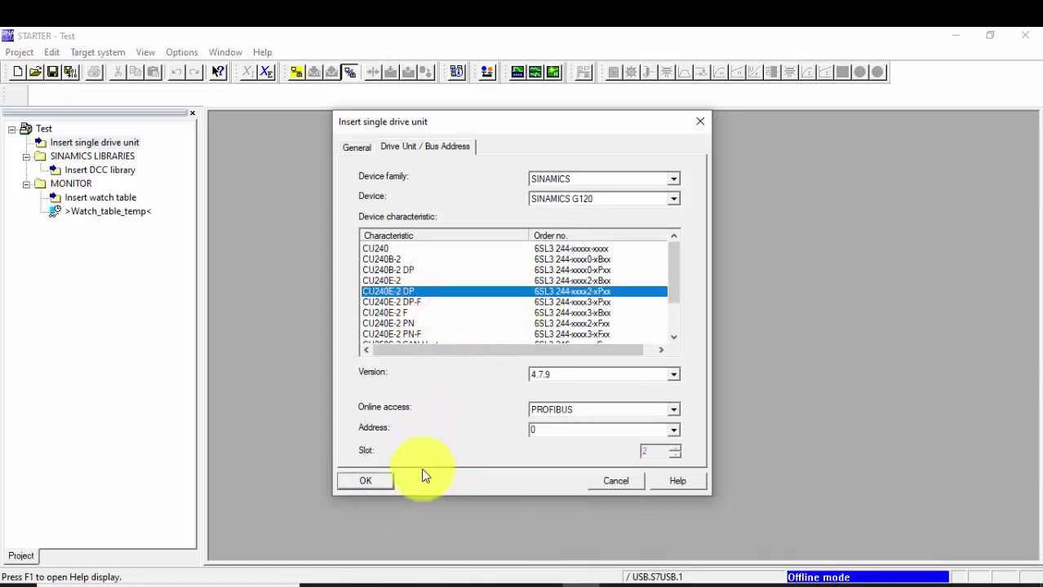
left_click(374, 487)
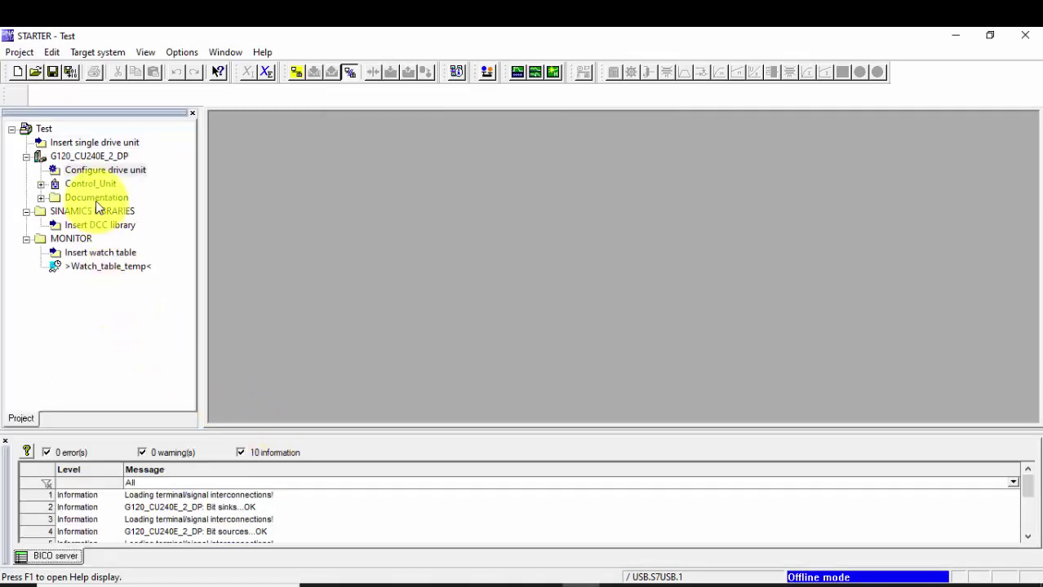
- Open the Control_Unit configuration of the G120_CU240E_2_DP drive and start its power unit configuration wizard
left_click(97, 183)
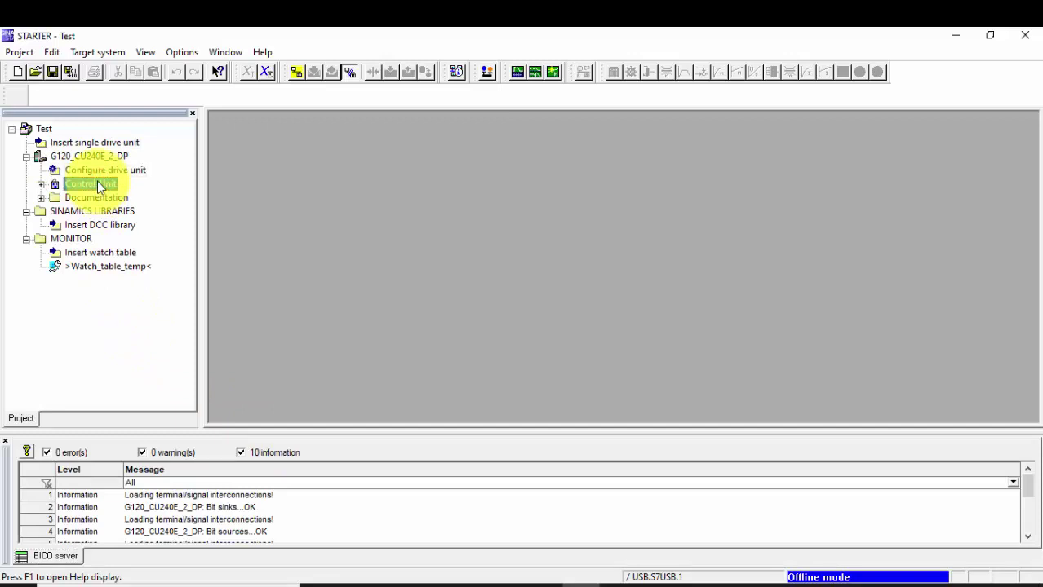
double_click(97, 183)
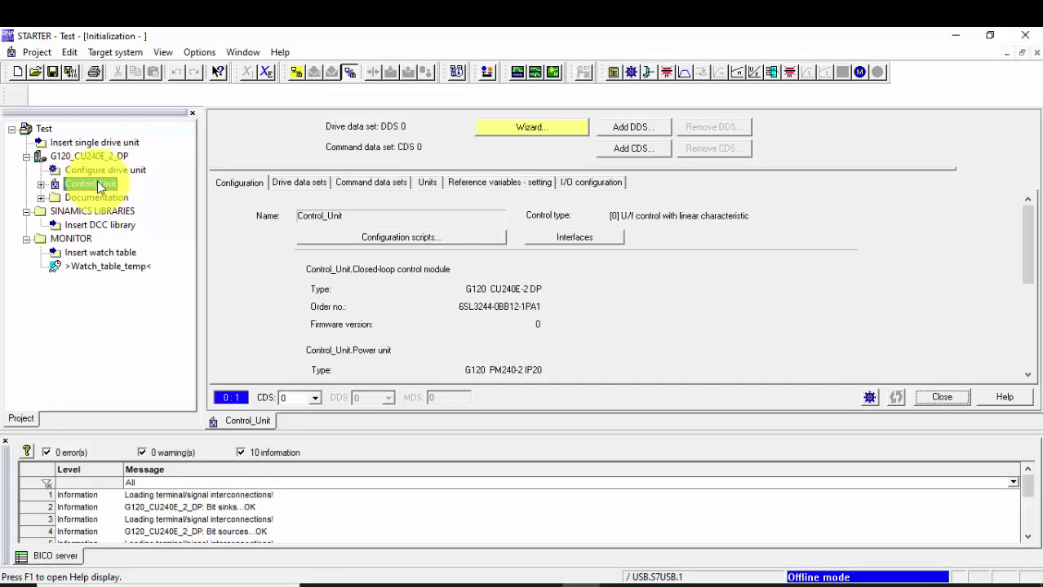
left_click(426, 237)
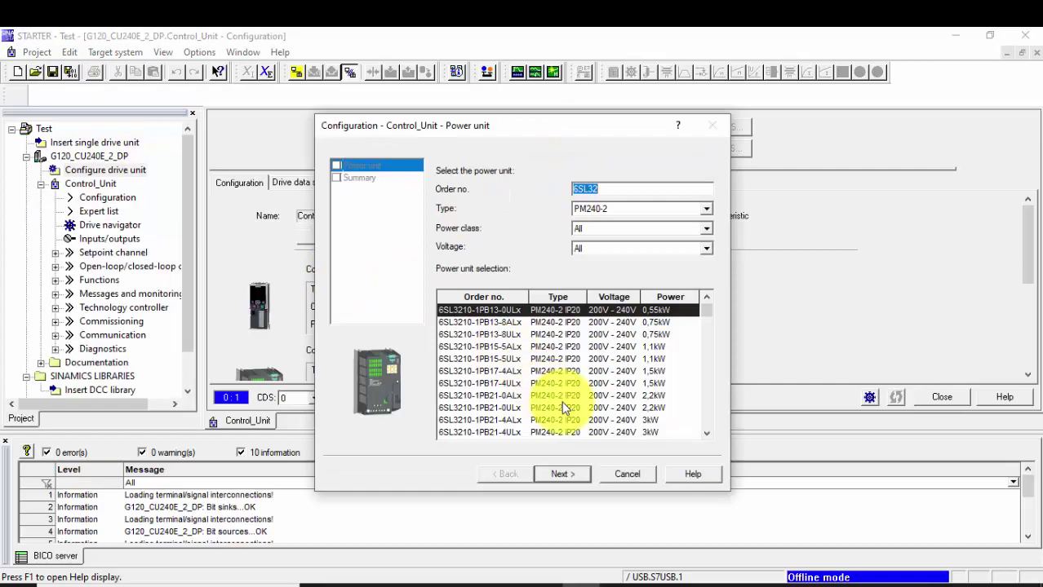